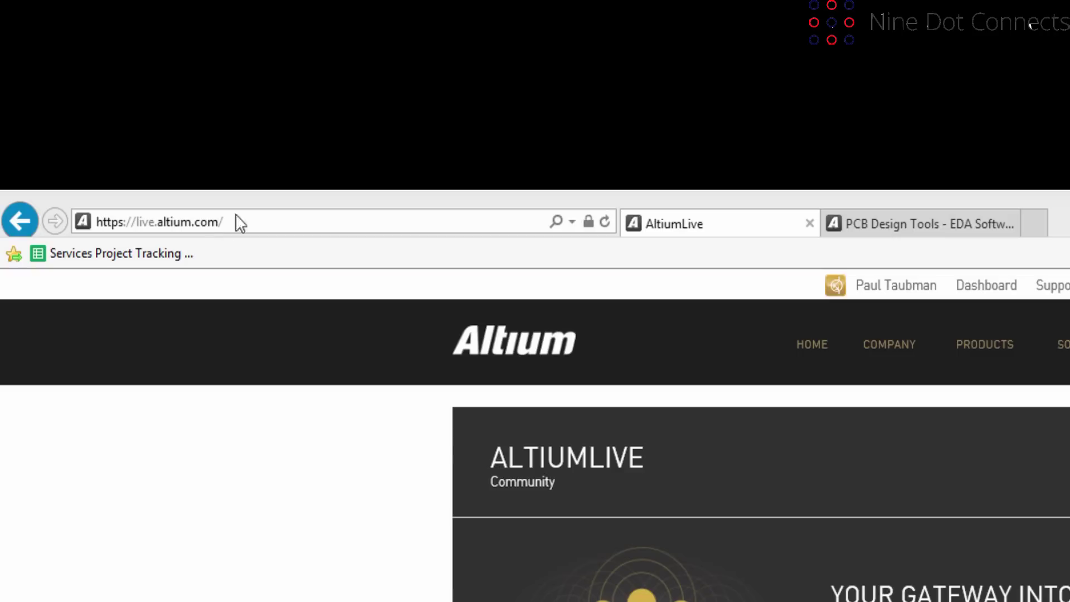
View the PCB Design Tools tab, then return to the AltiumLive page and scroll through it.
click(925, 223)
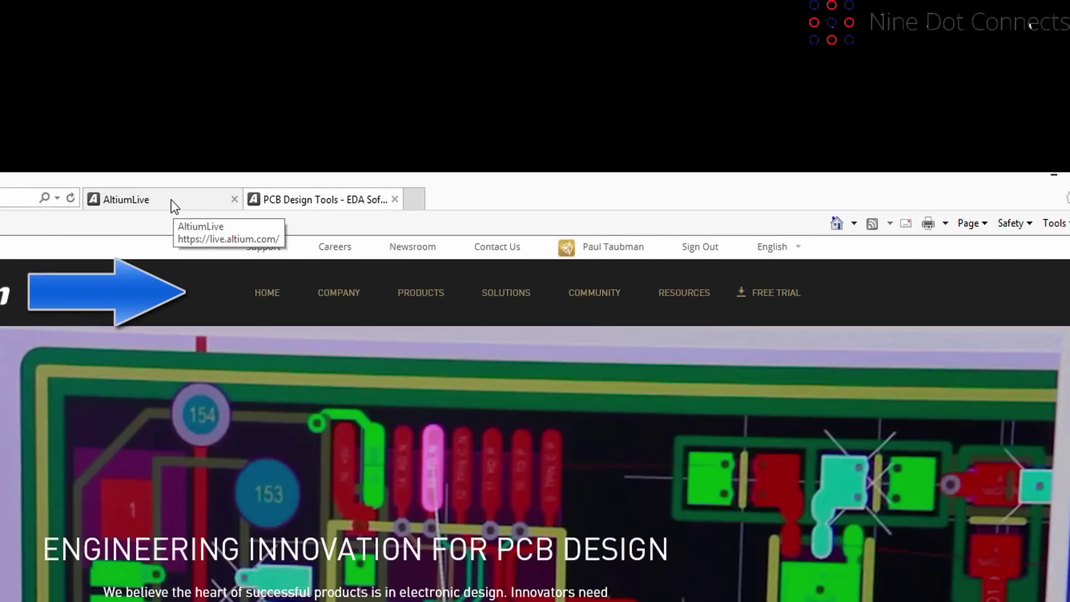
click(174, 204)
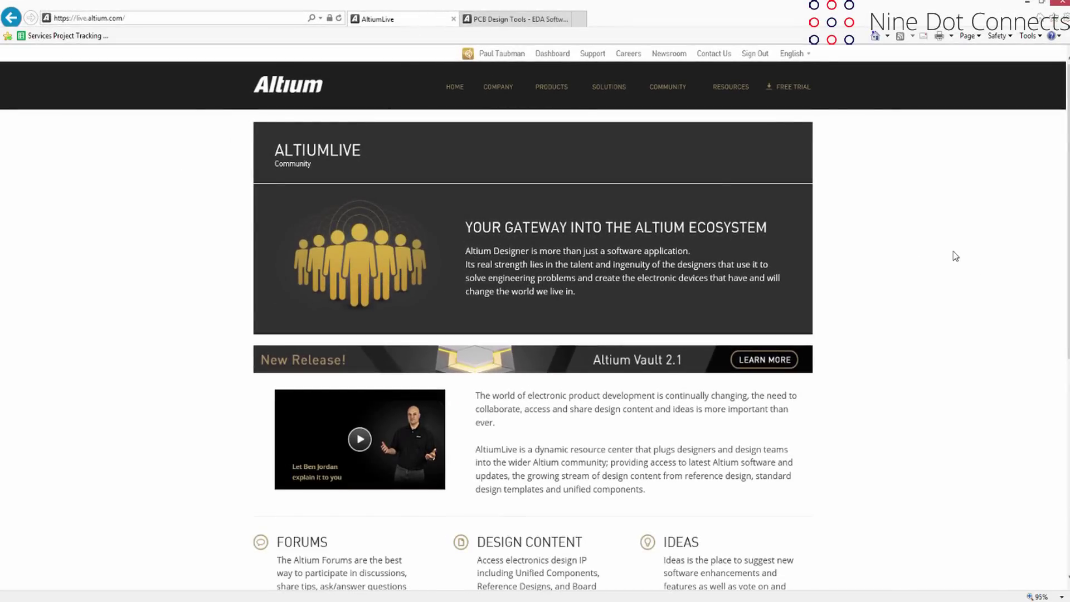
scroll(955, 256, down, 8)
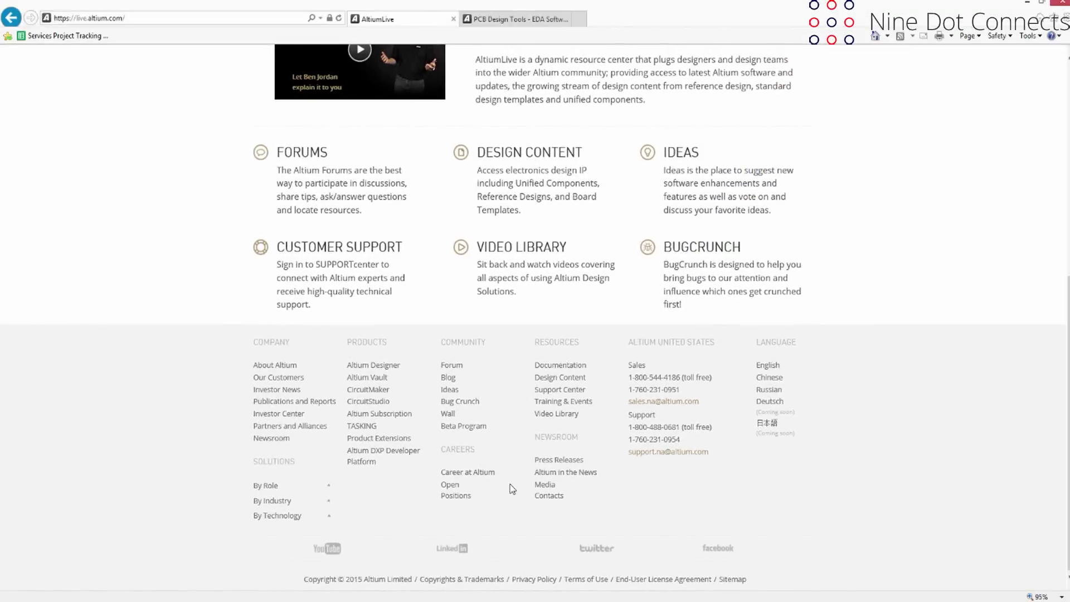
scroll(511, 489, up, 15)
Open Altium Designer 15 from the PRODUCTS menu and browse its product overview page.
click(549, 89)
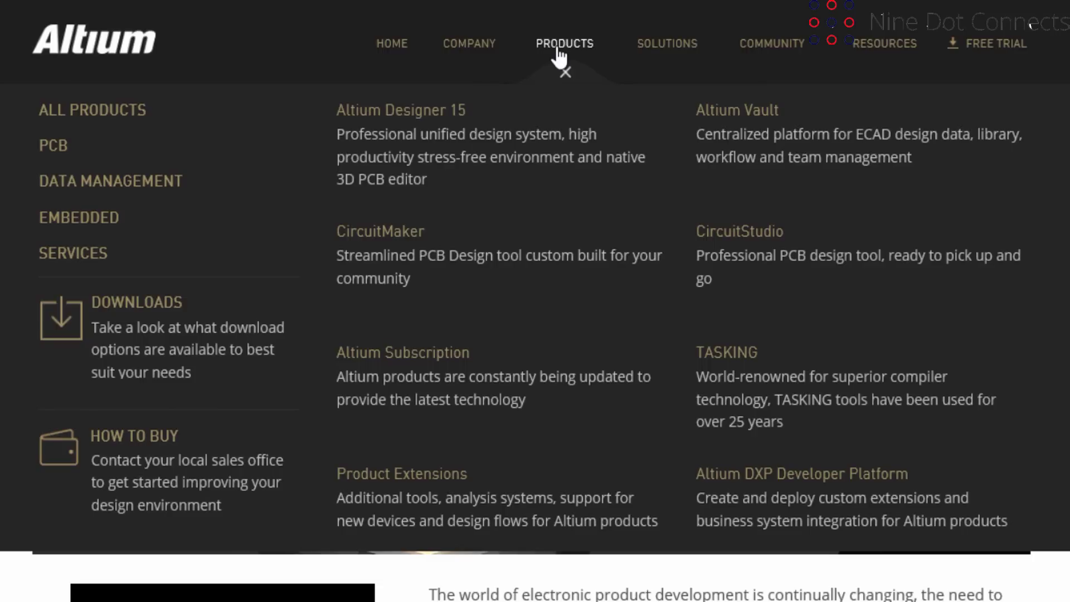
click(400, 114)
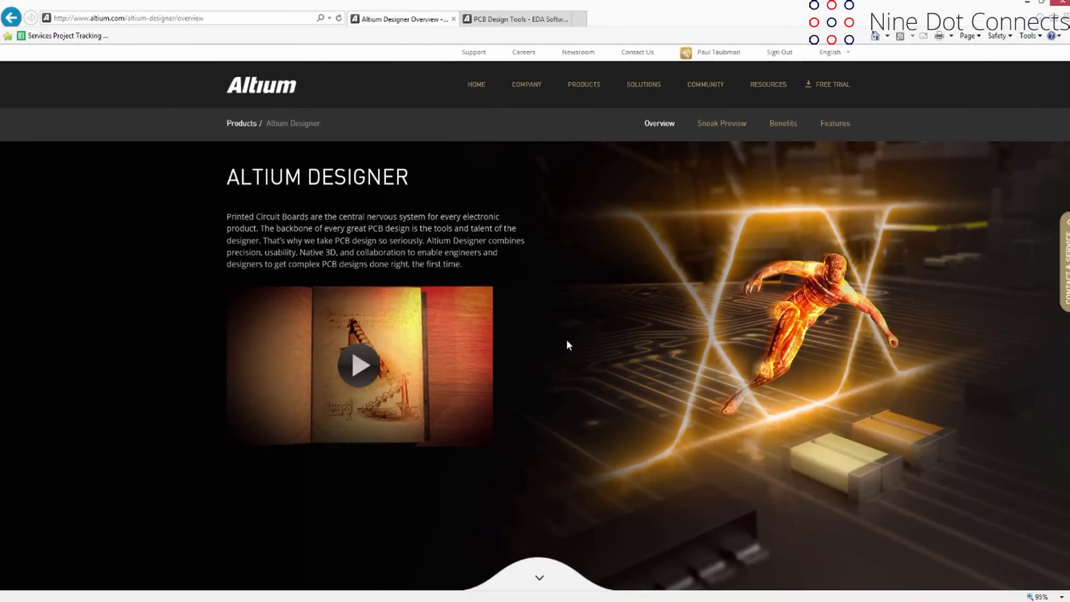
scroll(566, 340, down, 5)
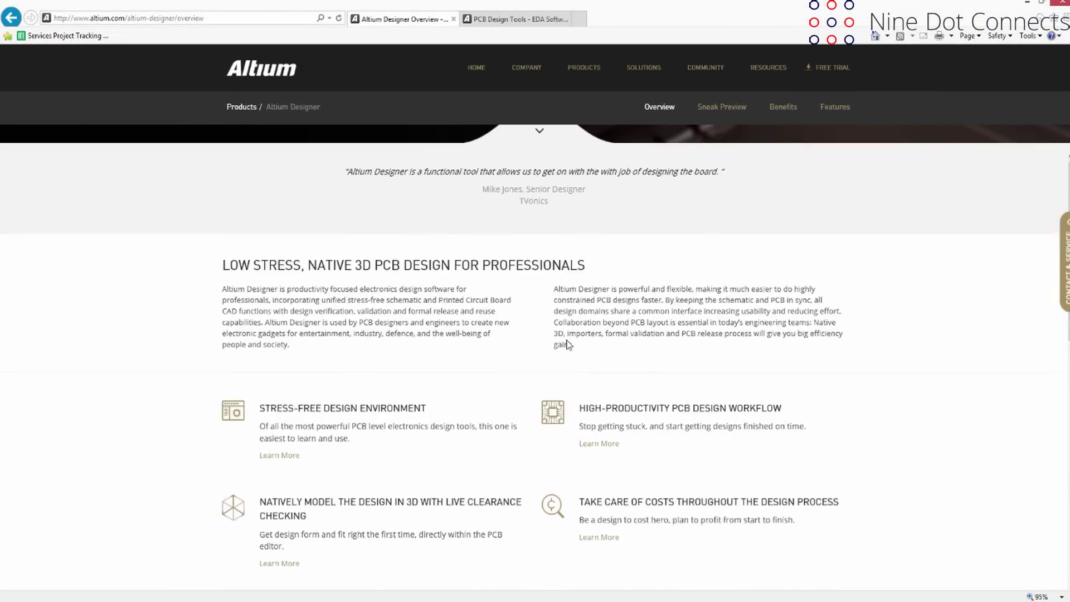
scroll(566, 338, up, 5)
scroll(572, 194, down, 5)
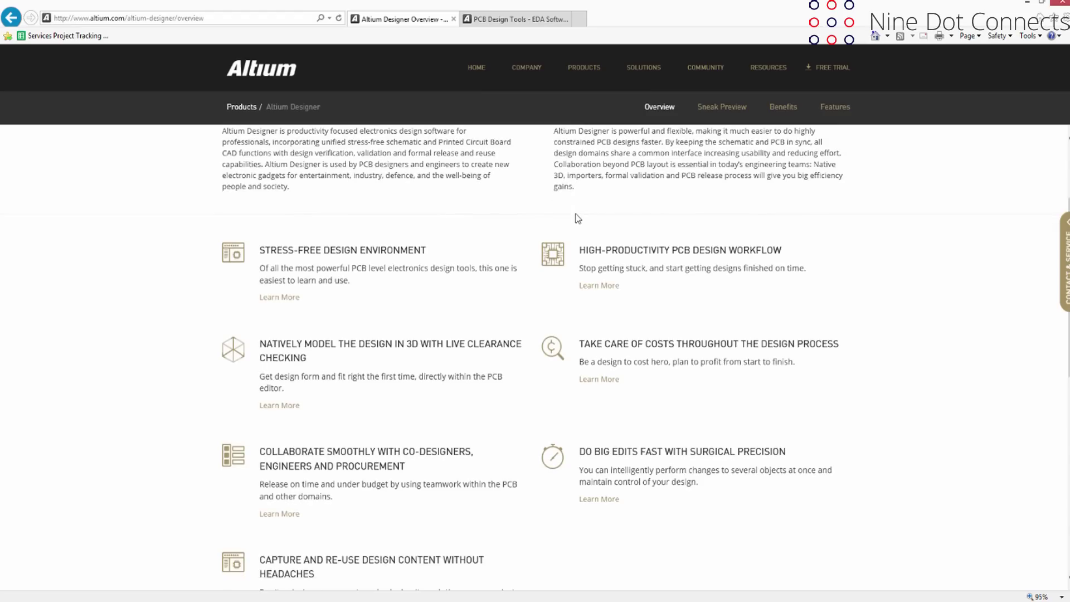
scroll(577, 218, down, 1)
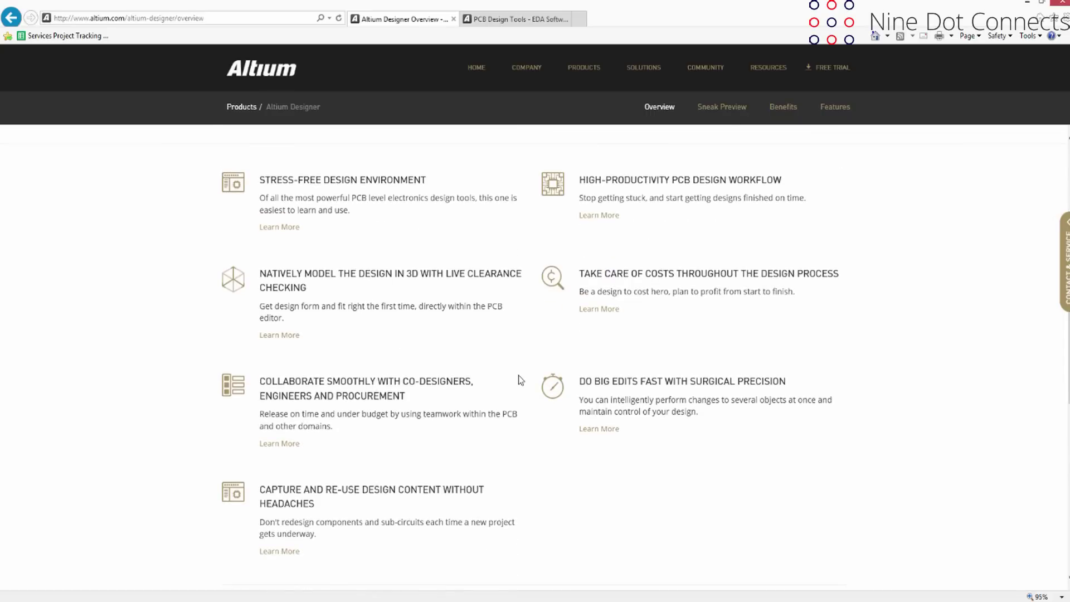
scroll(520, 379, up, 6)
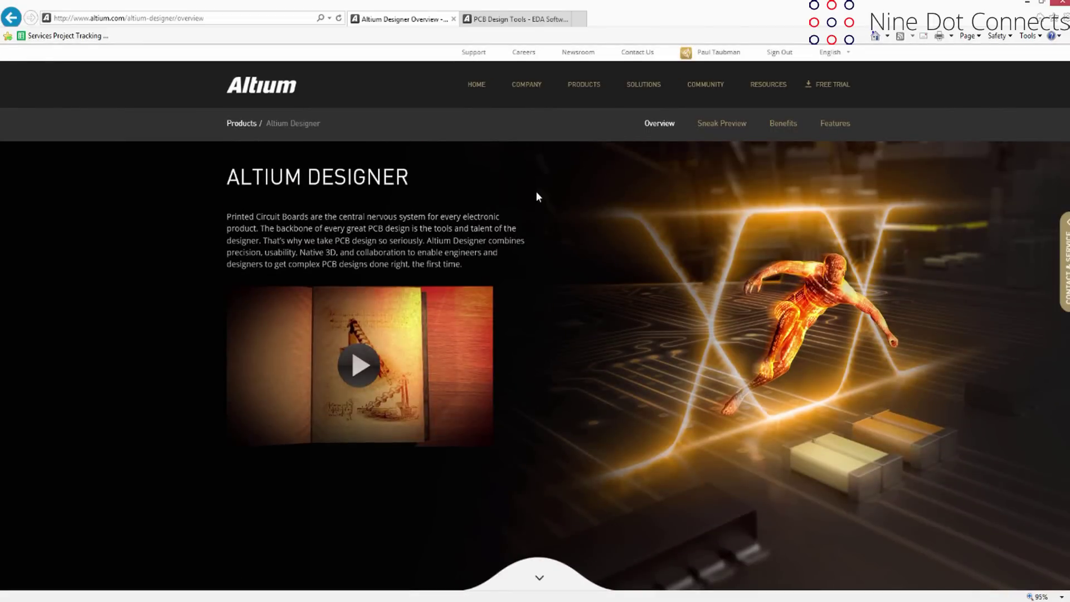
Go to DOWNLOADS from the PRODUCTS menu and list the available Altium Designer versions.
click(574, 88)
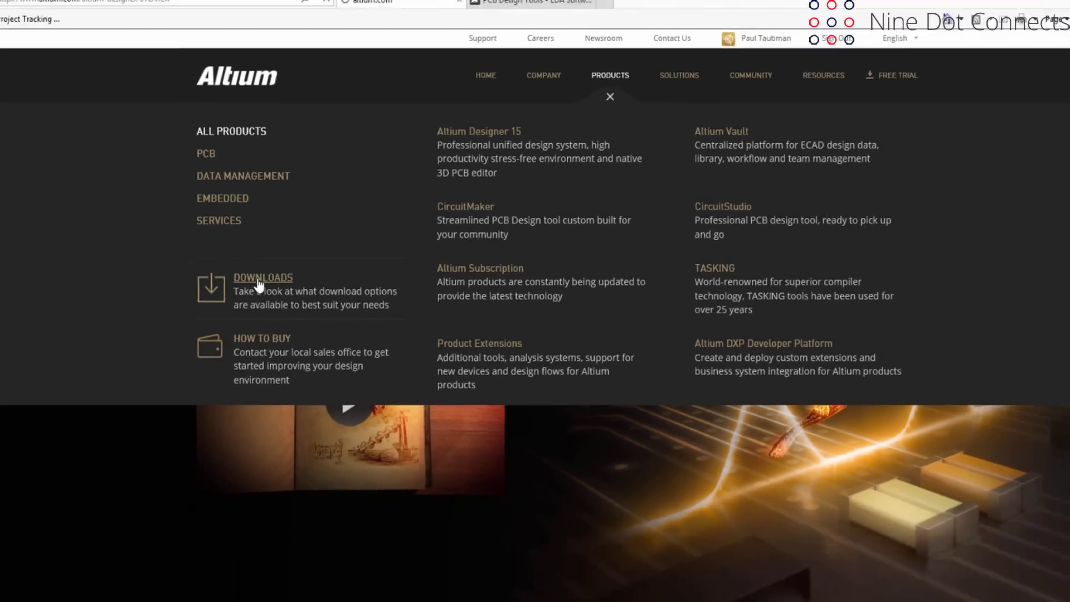
click(206, 329)
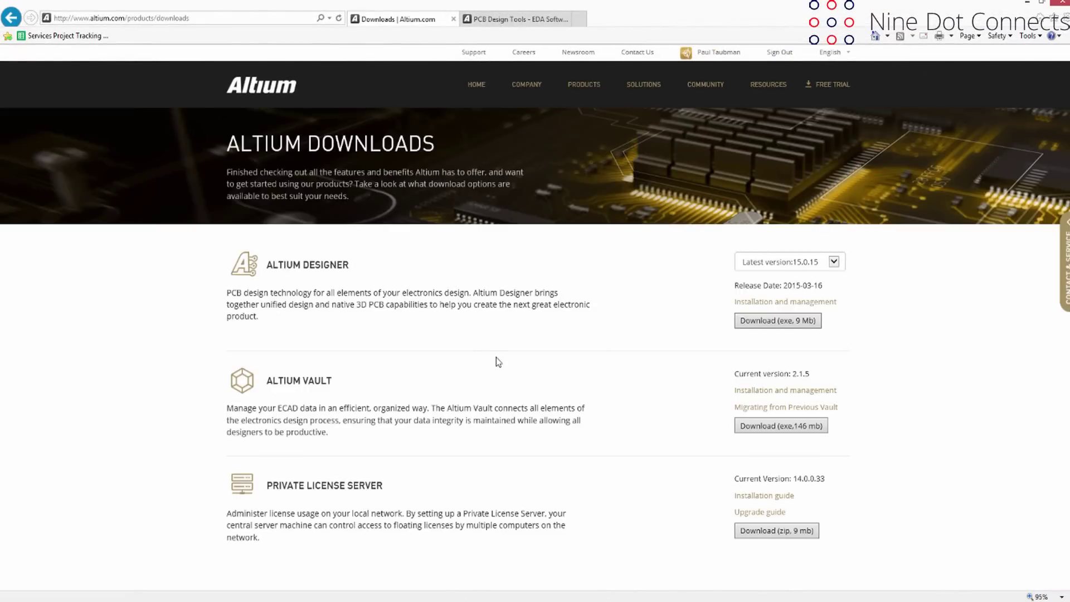
scroll(493, 359, down, 2)
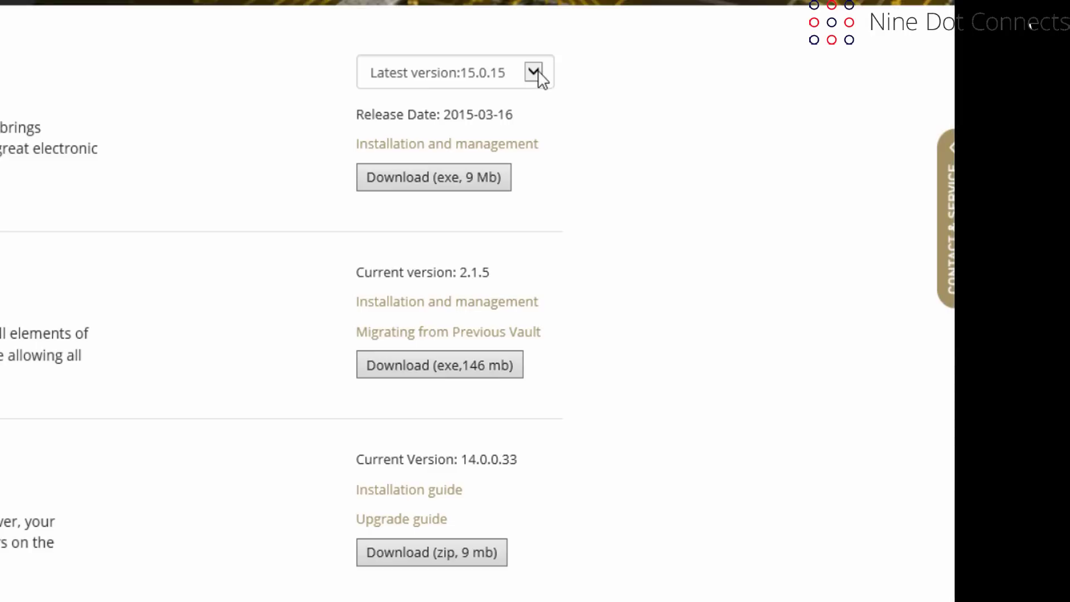
click(534, 72)
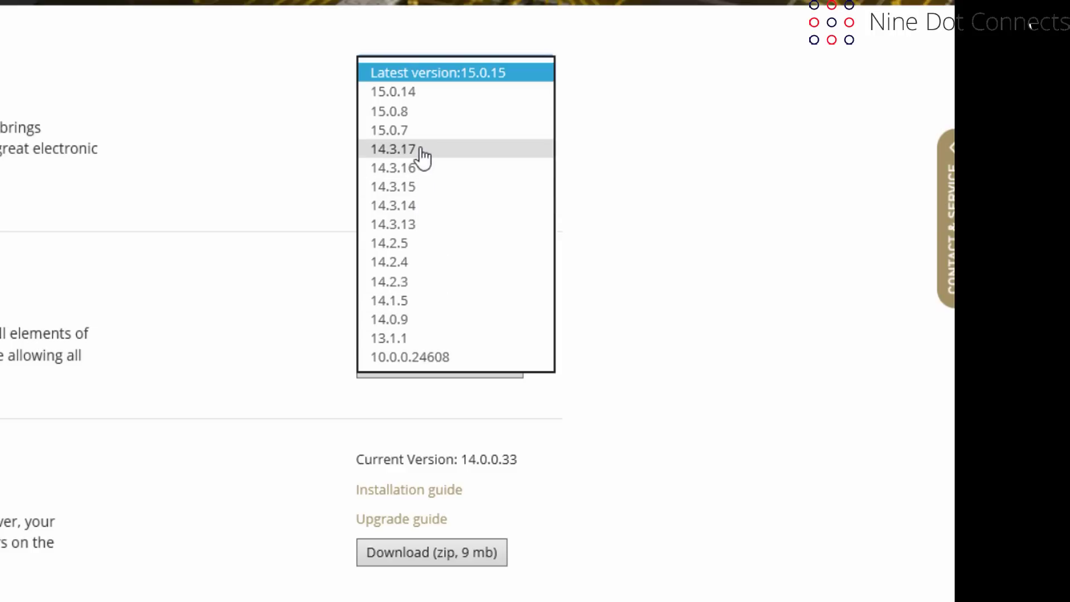
Choose latest version 15.0.15 and download and save the 9 Mb installer exe.
key(Escape)
click(540, 73)
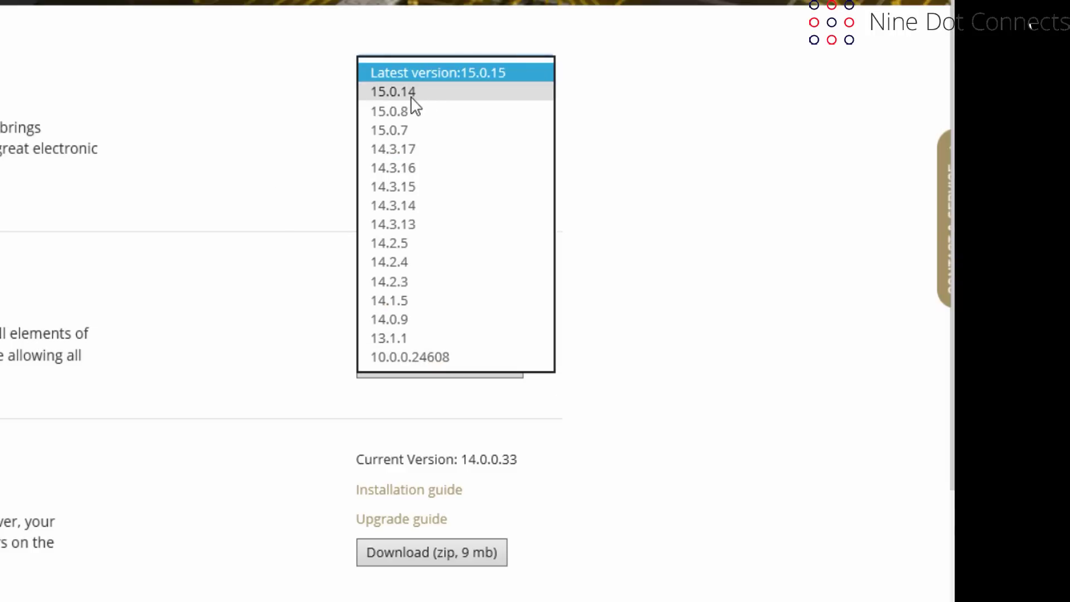
click(449, 72)
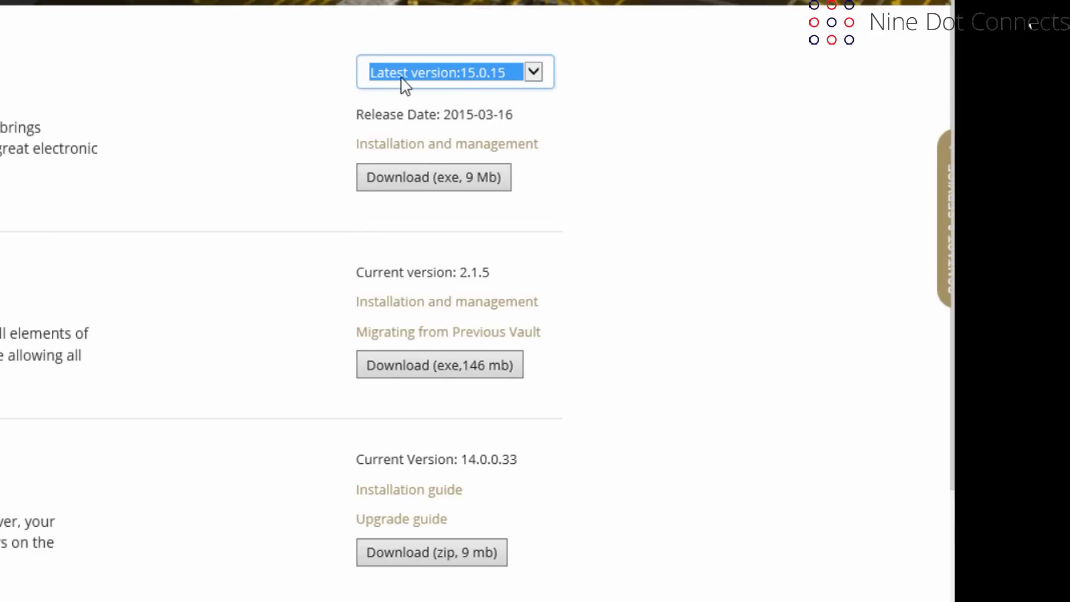
click(421, 184)
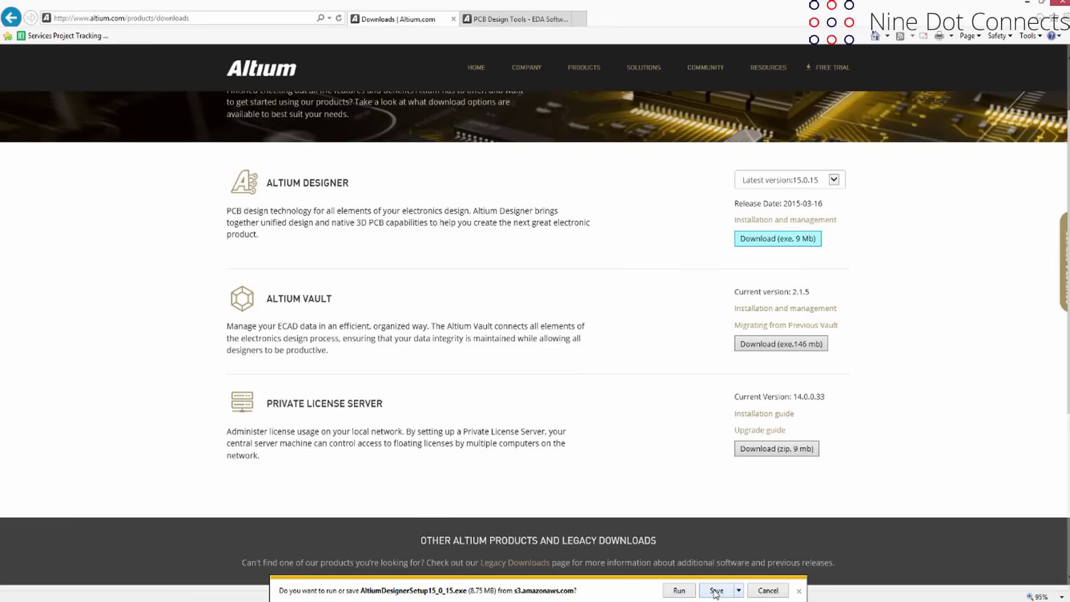
click(715, 592)
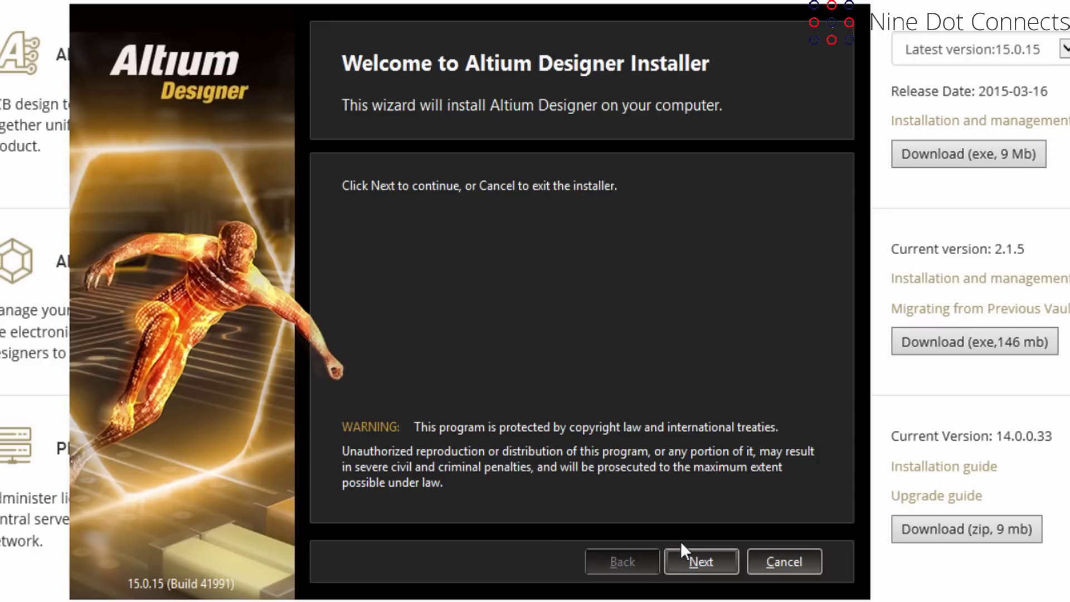
Move past the installer welcome page and accept the English license agreement.
click(690, 557)
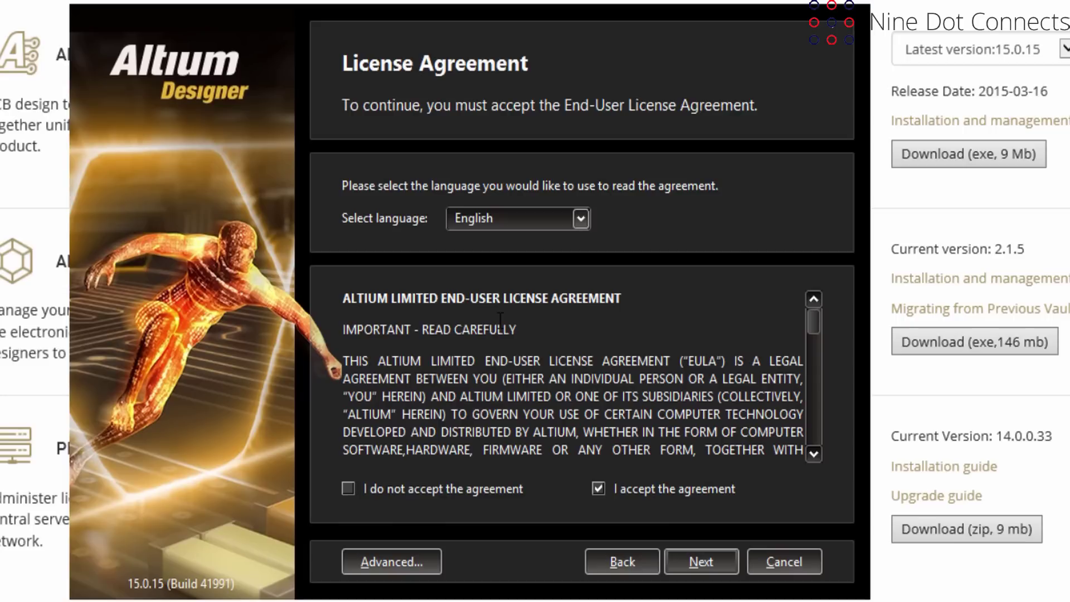
click(709, 559)
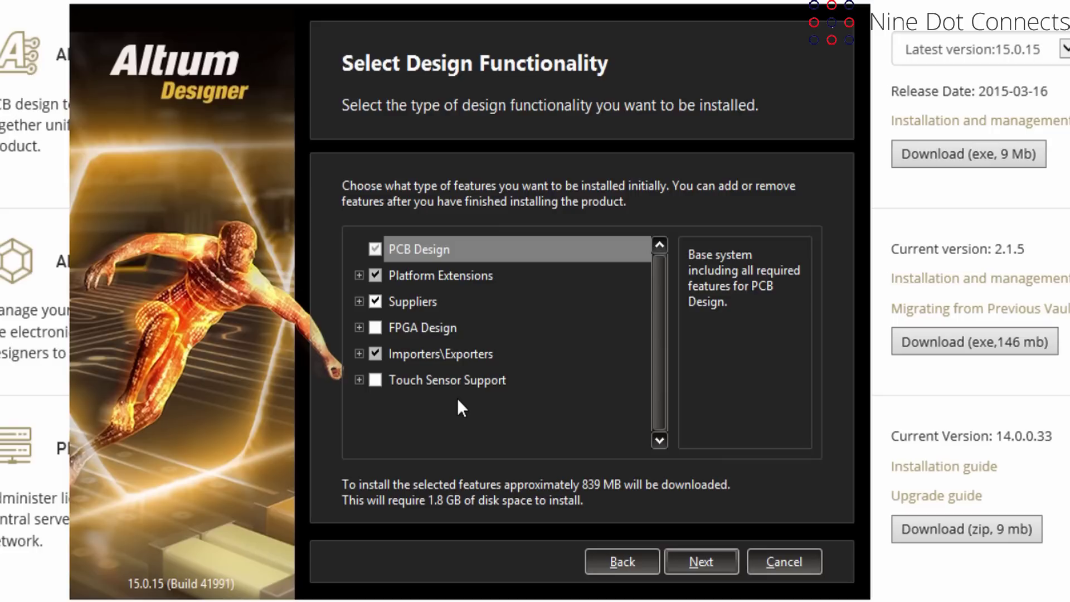
Confirm PCB Design, Platform Extensions, Suppliers and Importers\Exporters, excluding FPGA Design and Touch Sensor Support.
click(708, 556)
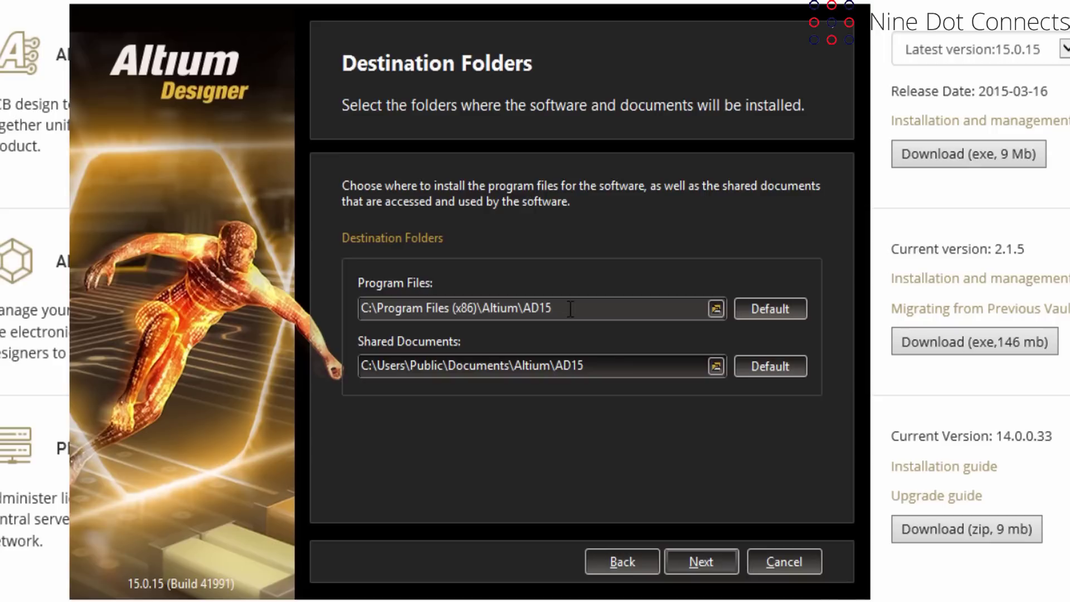
Keep the default AD15 program files and shared documents folders.
click(697, 562)
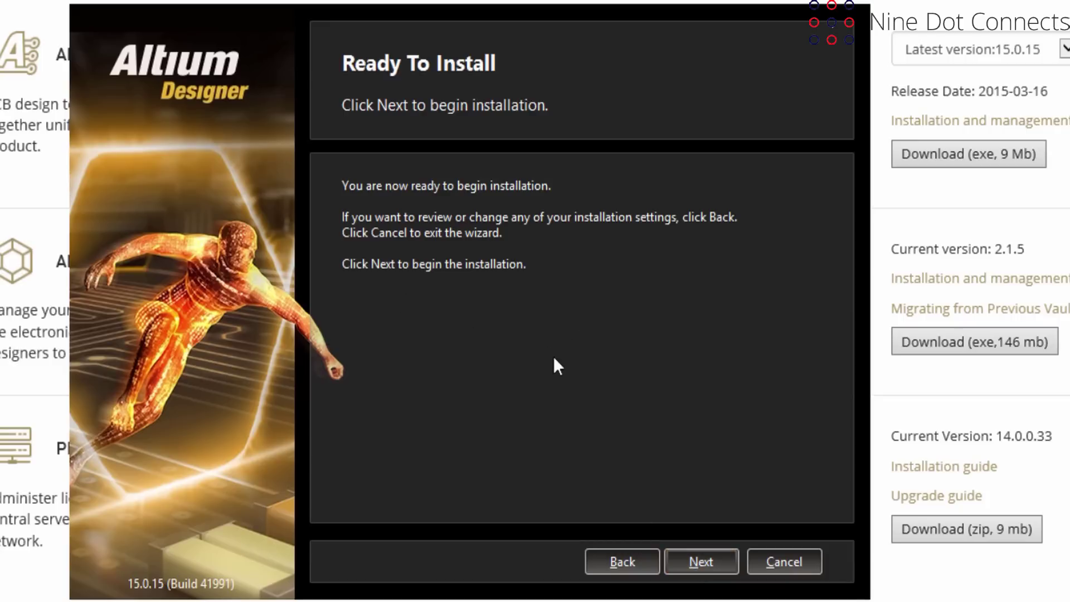
Start the installation from Ready To Install and let it run to completion.
click(707, 563)
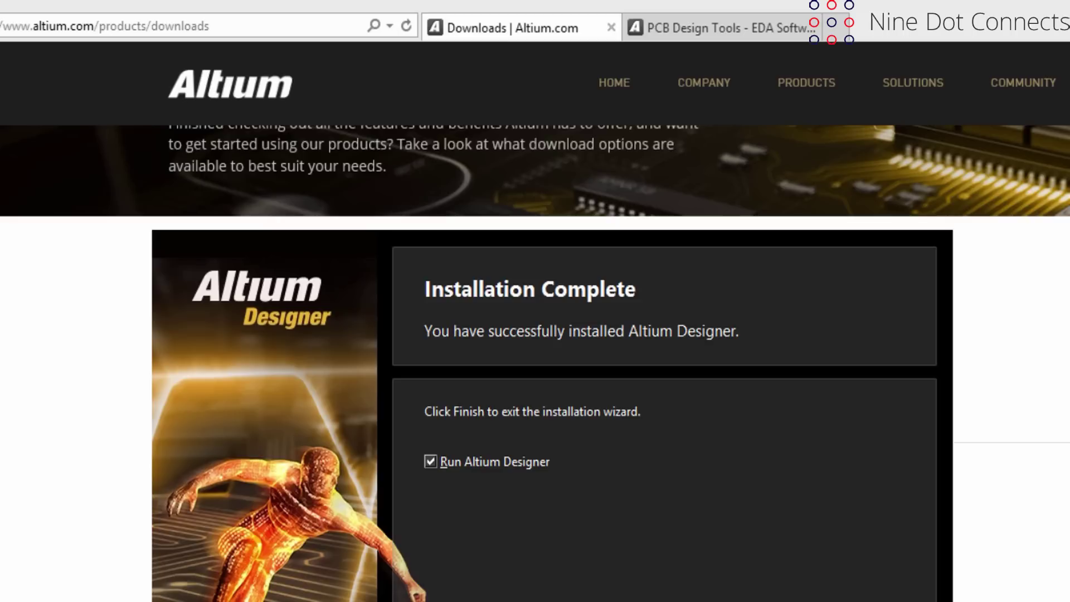
Finish the installer to launch Altium Designer and dismiss the dxp.exe firewall alert.
key(Return)
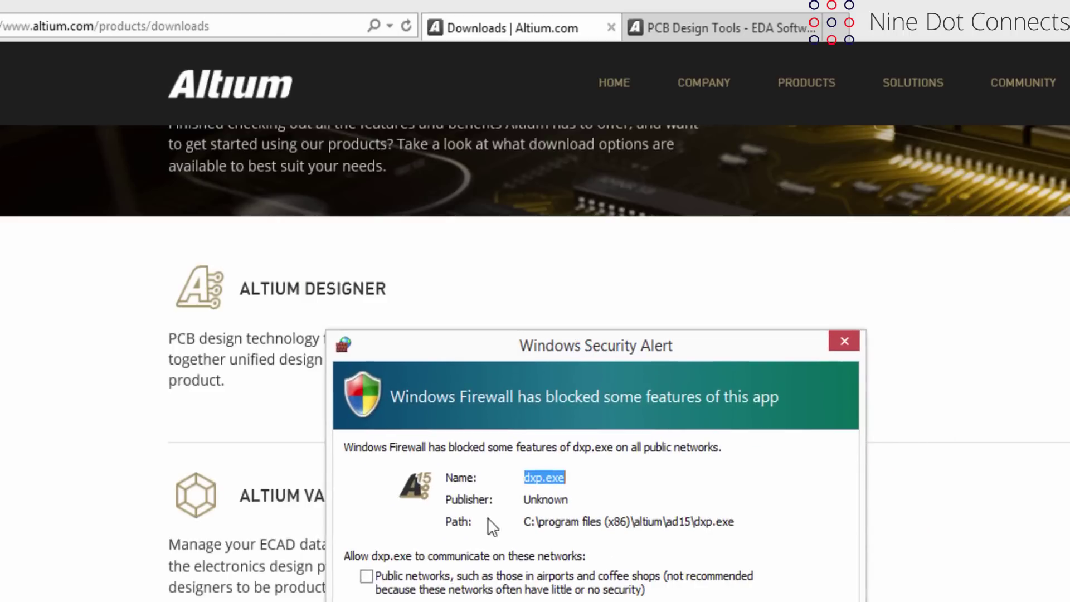
key(Return)
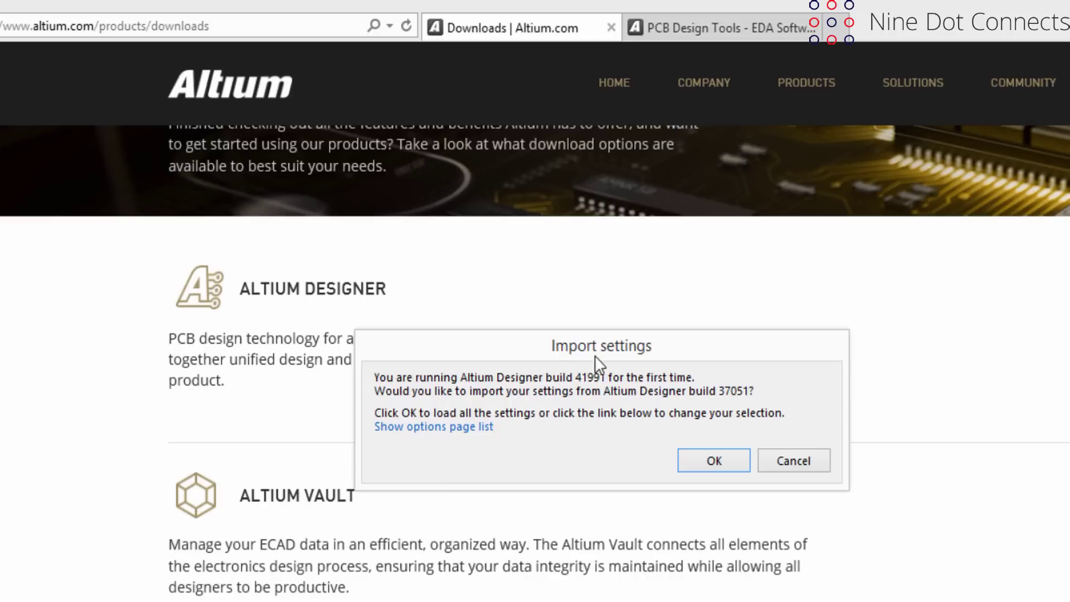
Decline importing build 37051 settings and permanently dismiss the Parallel Port Driver warning.
click(789, 455)
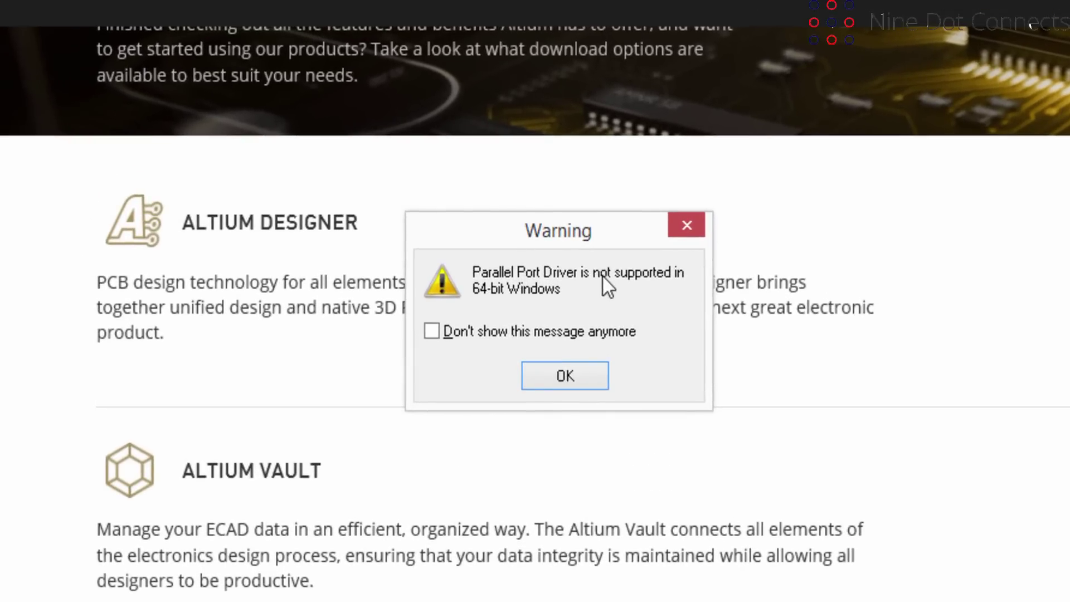
click(431, 332)
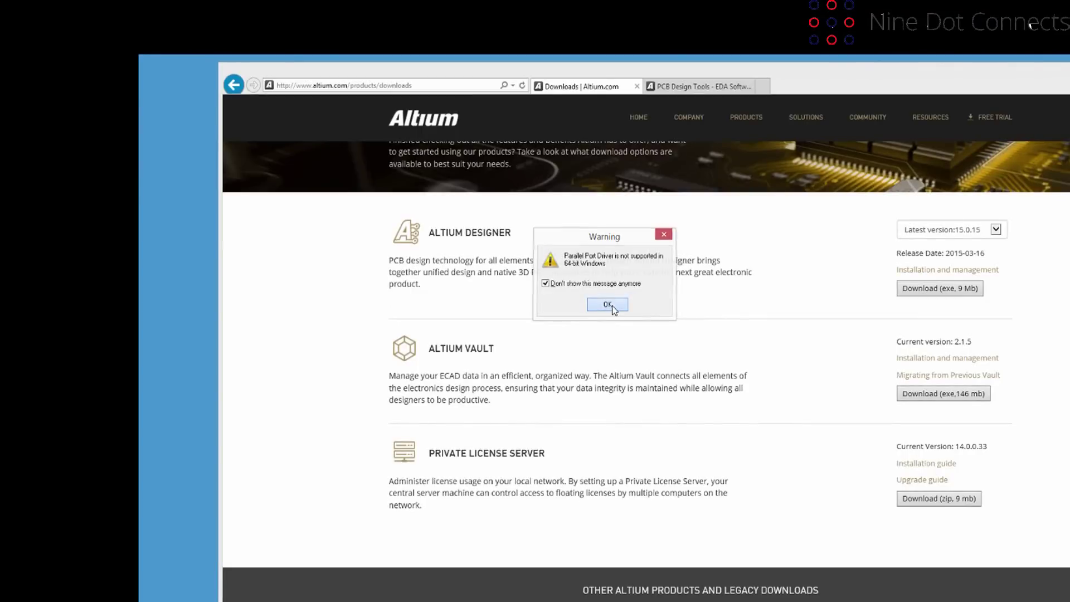
click(609, 305)
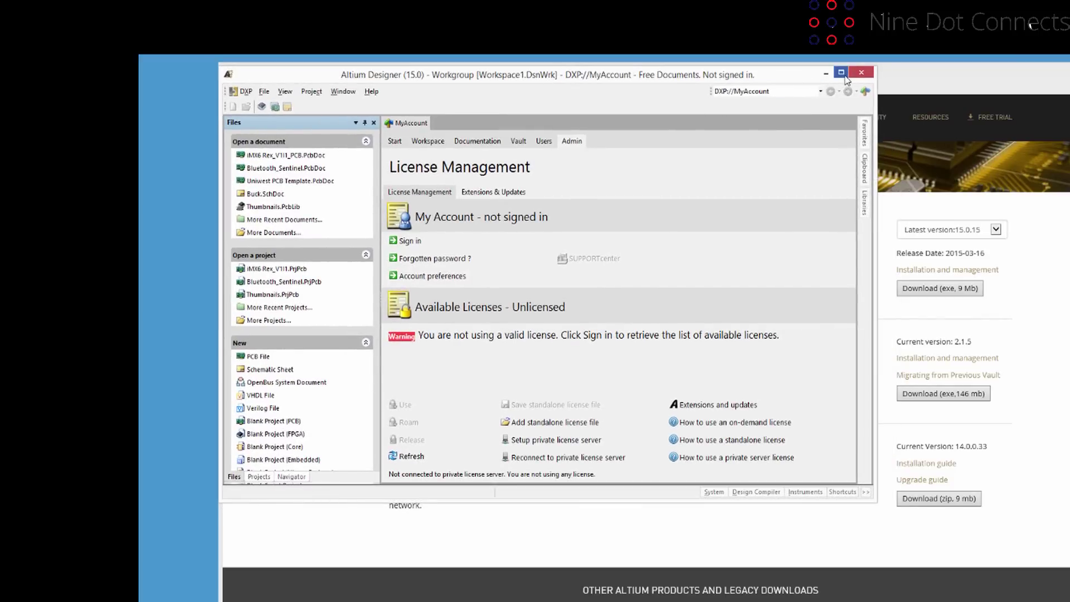
Maximize the Altium Designer window so the License Management page fills the screen.
click(840, 72)
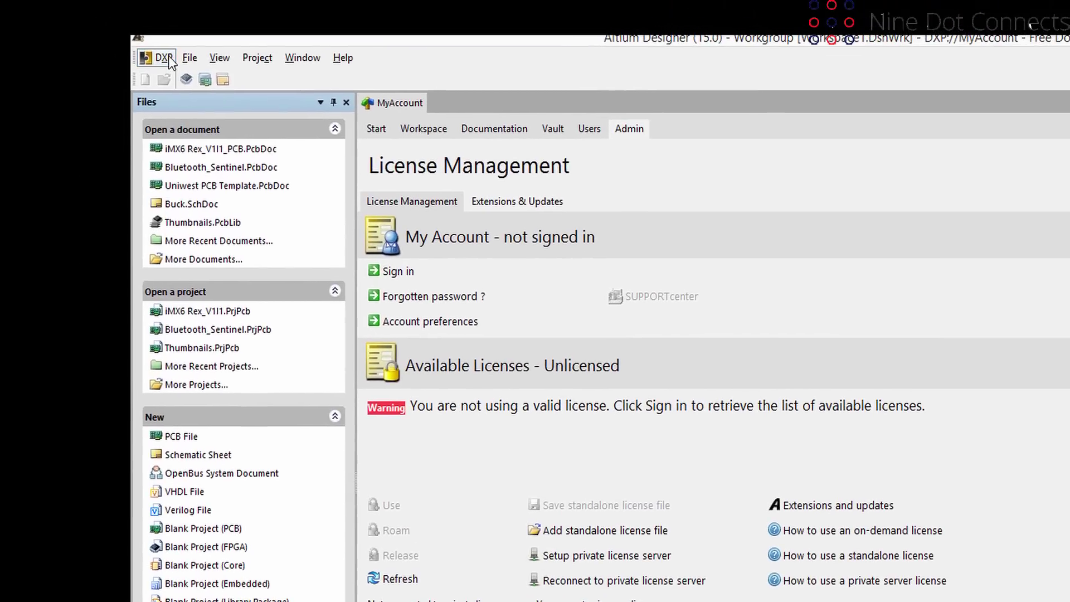
click(165, 58)
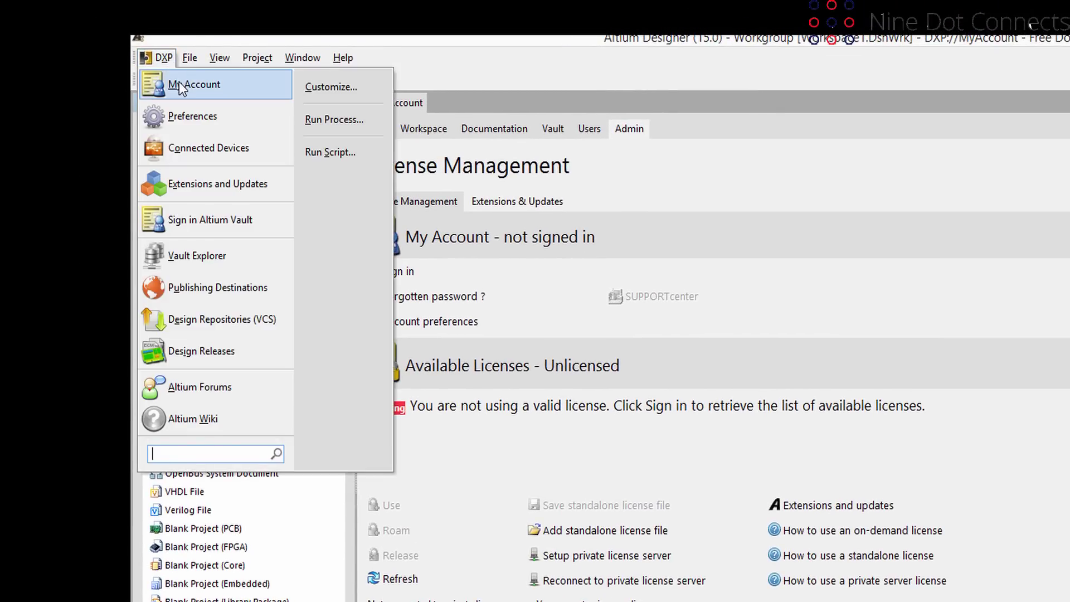
click(179, 82)
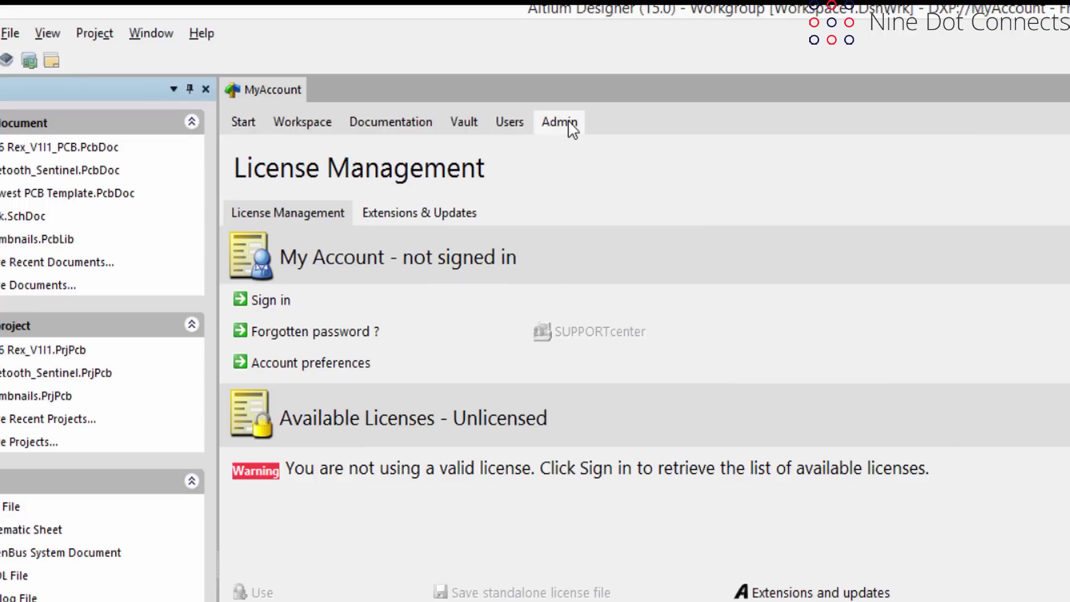
click(258, 301)
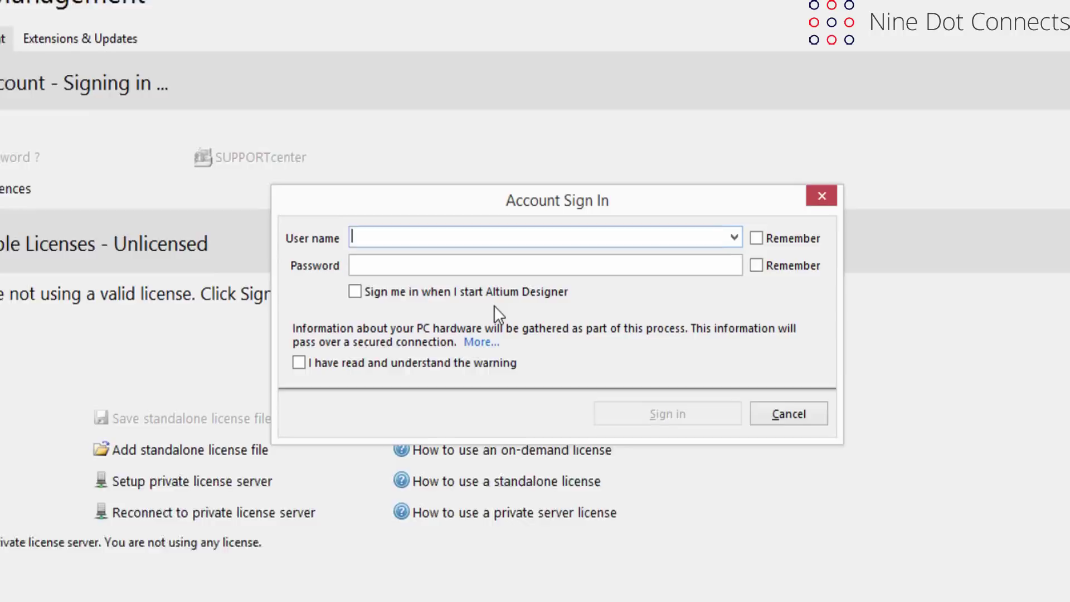
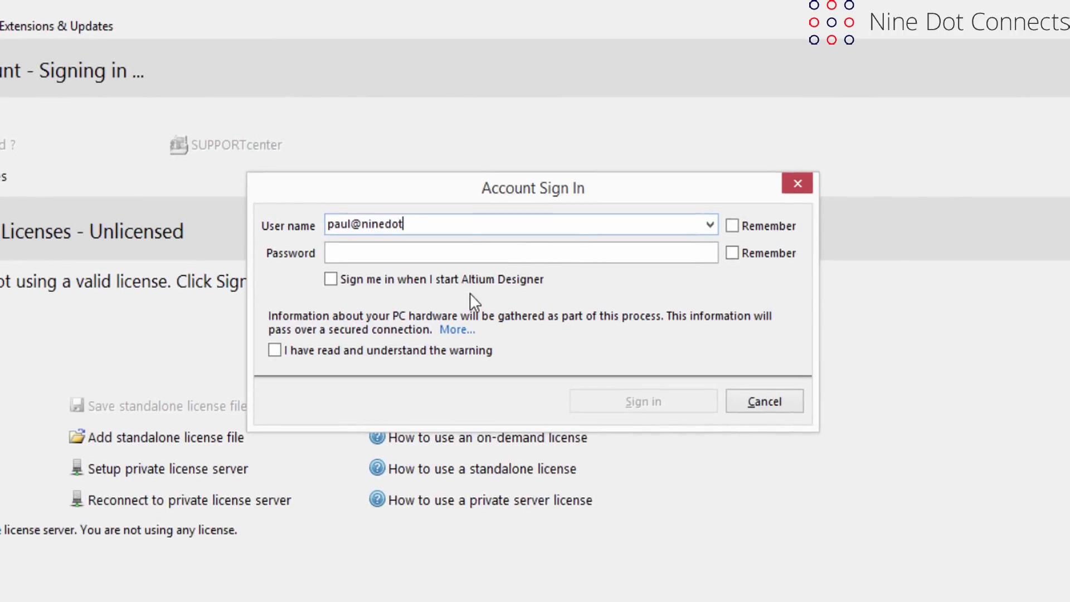
Sign in with the account e-mail and password, remembering both, enabling startup auto sign-in, acknowledging the hardware warning.
key(Tab)
click(731, 226)
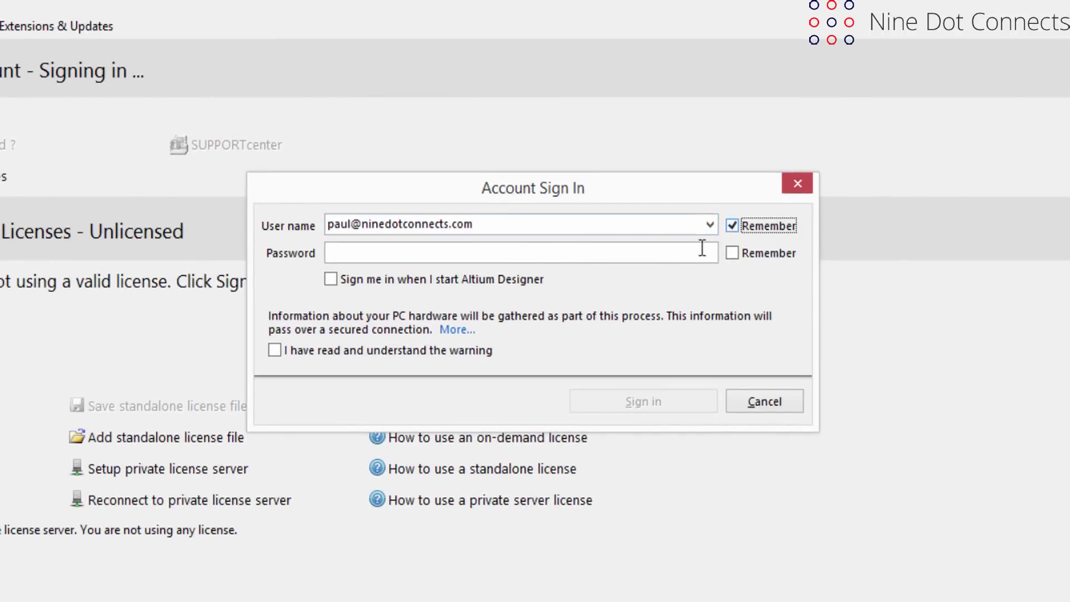
click(506, 252)
text(***********)
key(Tab)
key(space)
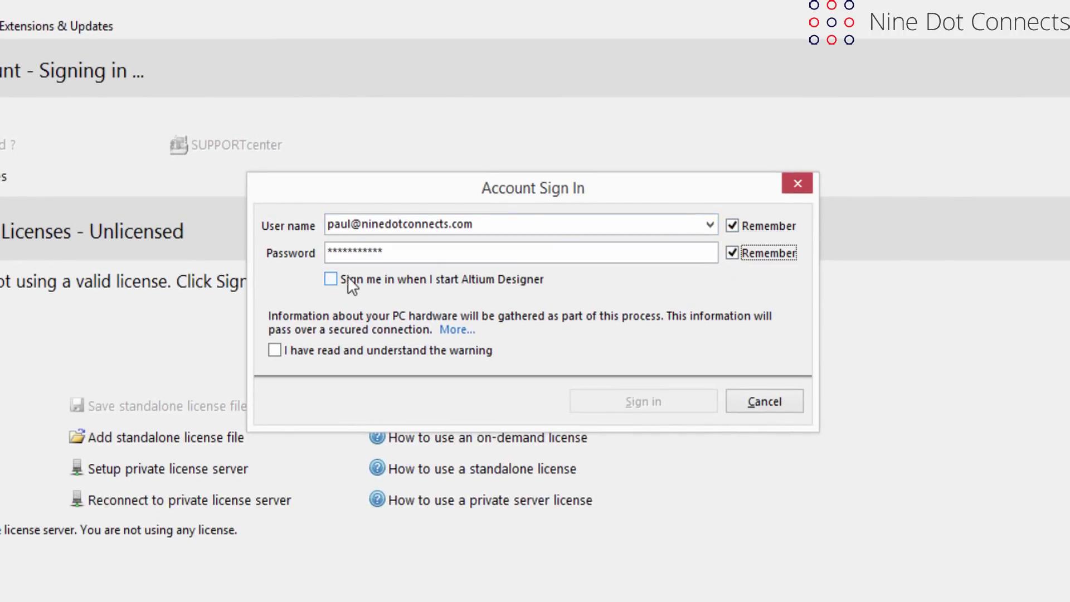
click(331, 280)
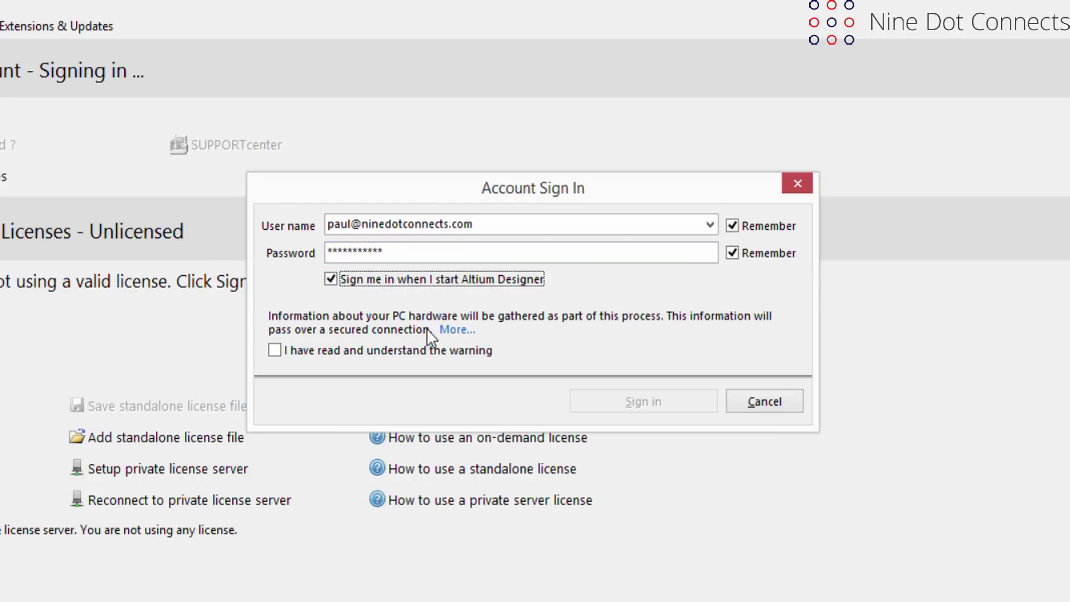
click(274, 350)
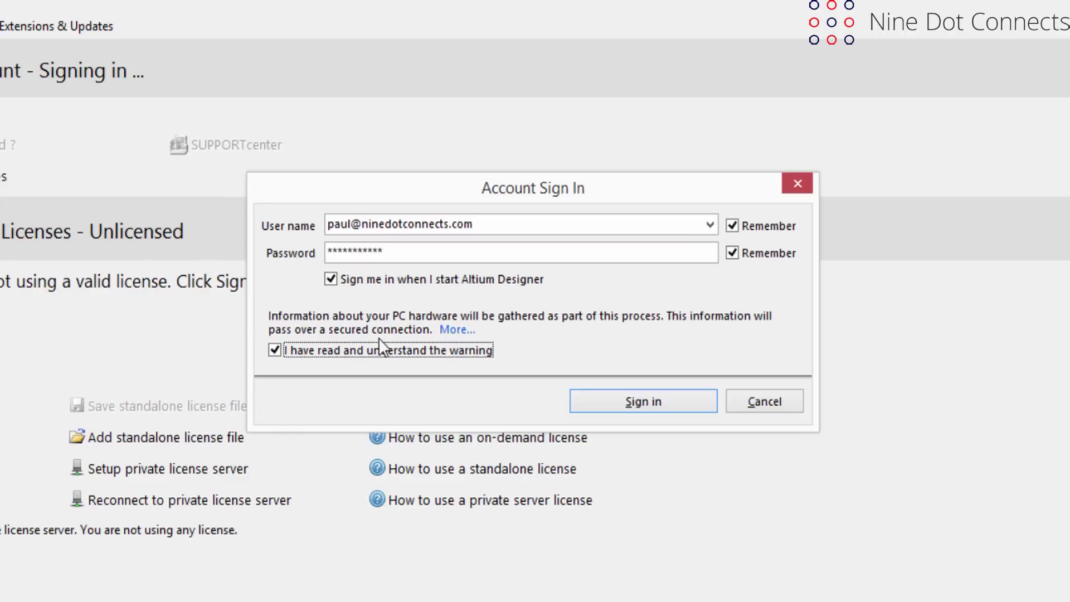
click(626, 402)
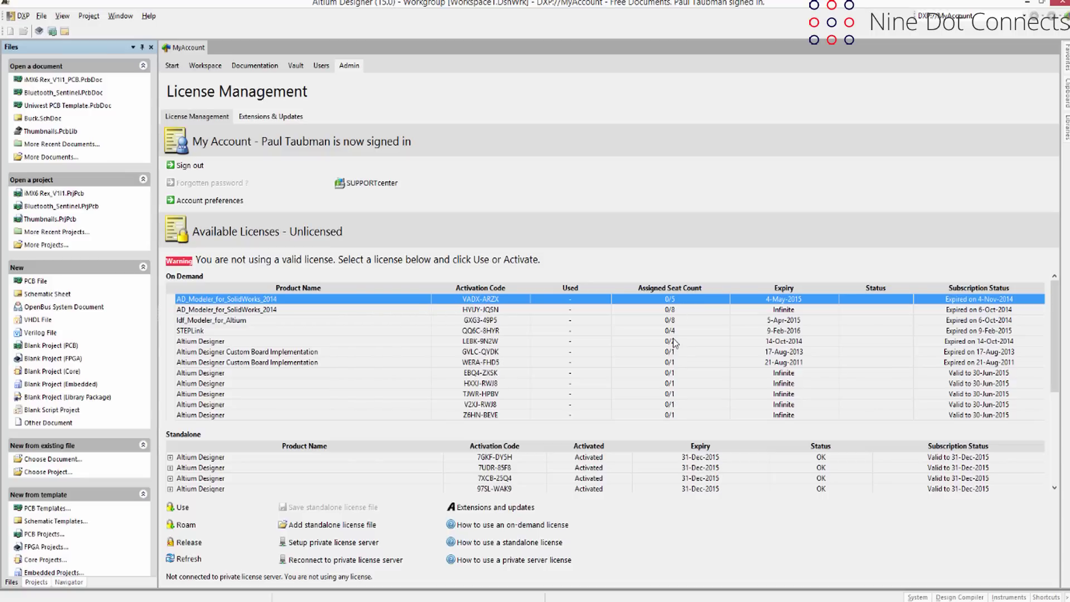
right_click(464, 385)
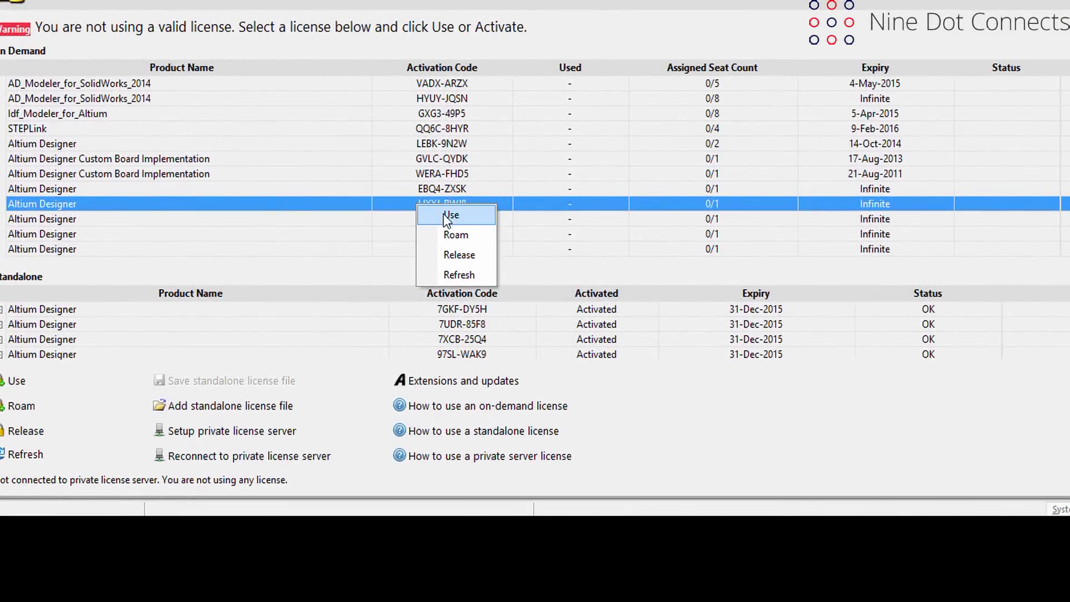
click(472, 327)
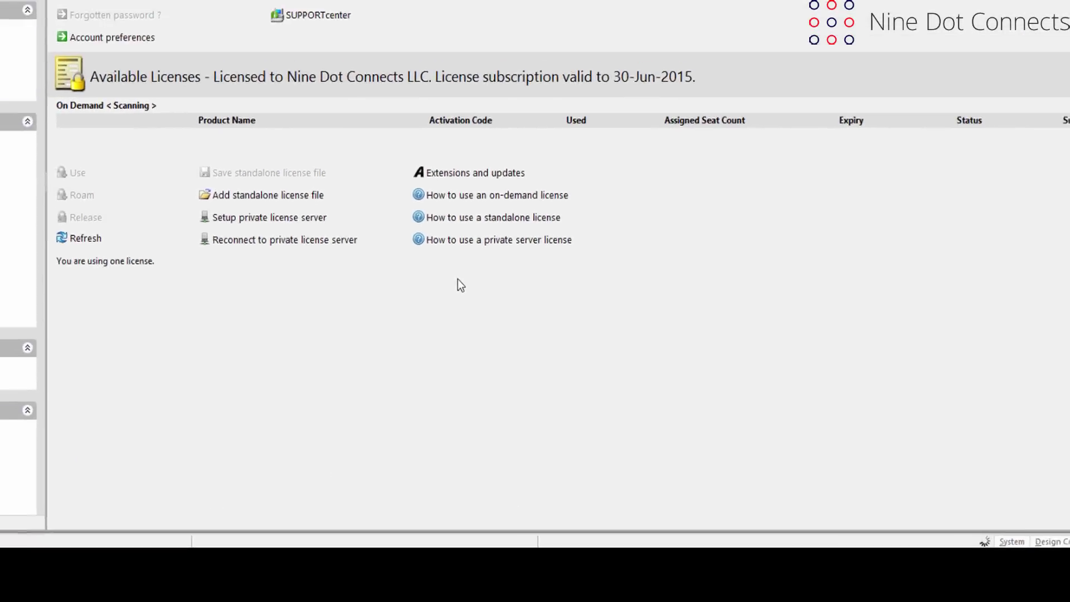